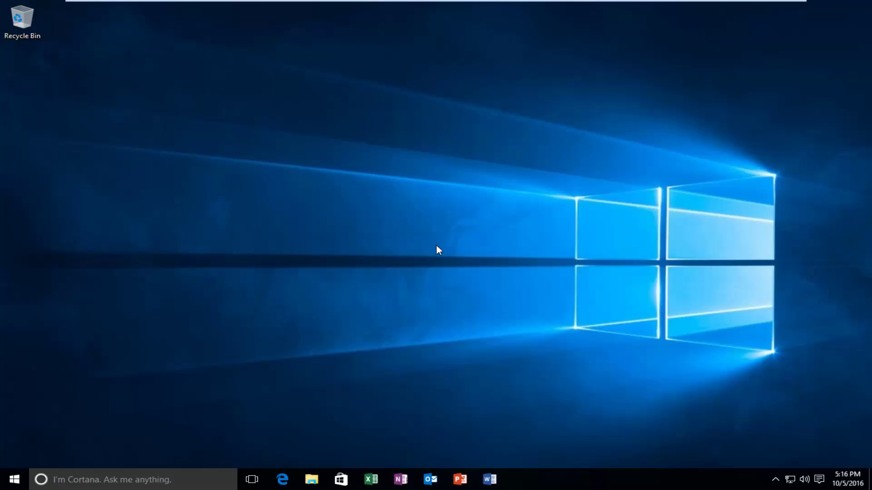
Launch Command Prompt (Admin) from the Start context menu and approve the UAC prompt
{"action": "right_click", "coordinate": [15, 481]}
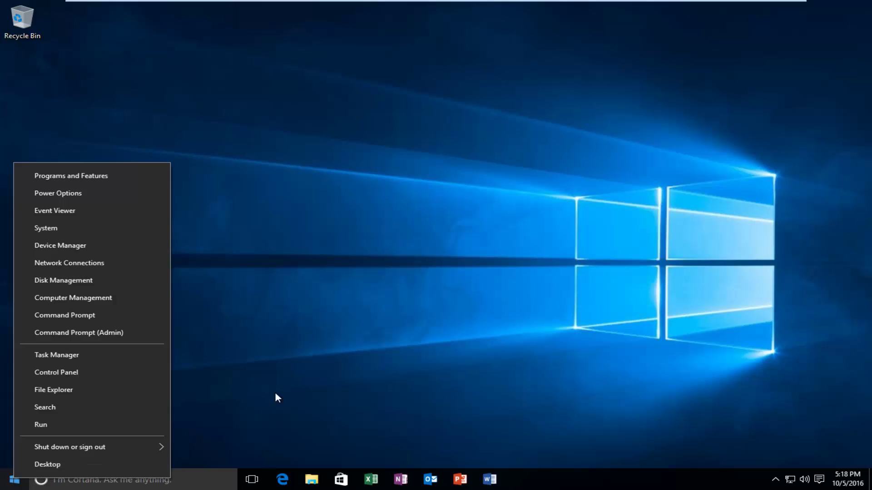
{"action": "left_click", "coordinate": [276, 396]}
{"action": "right_click", "coordinate": [17, 483]}
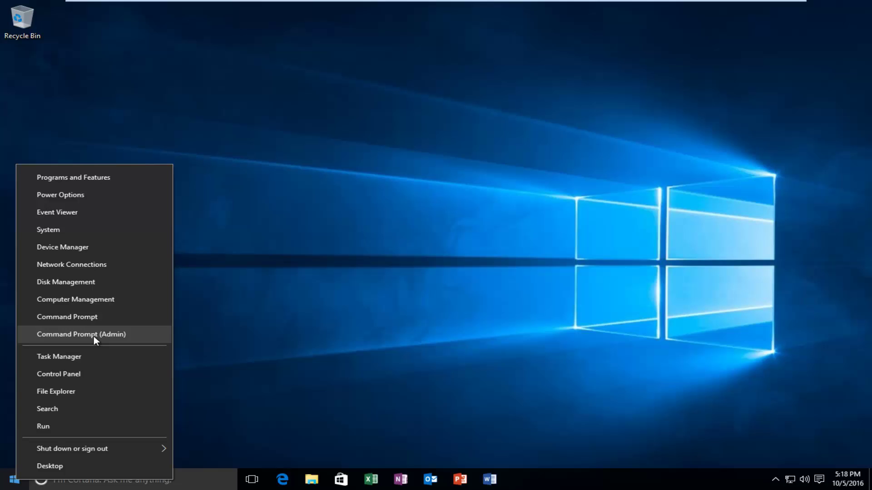
{"action": "left_click", "coordinate": [73, 342]}
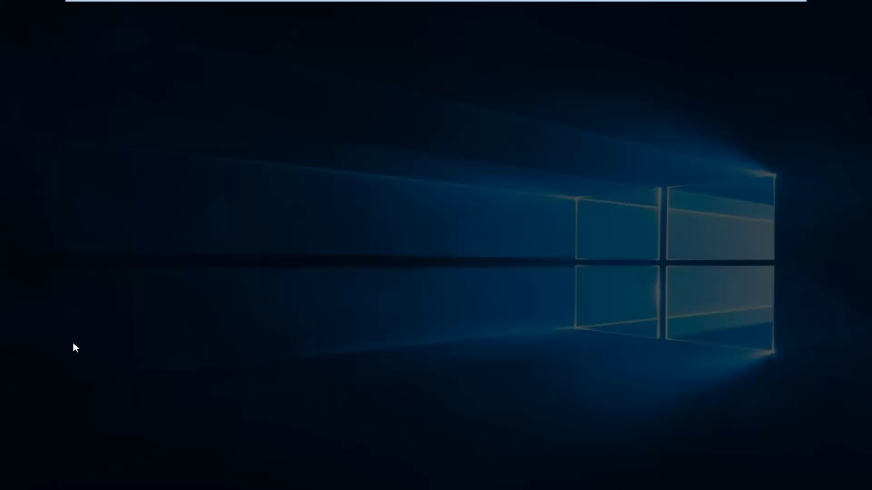
{"action": "left_click", "coordinate": [489, 259]}
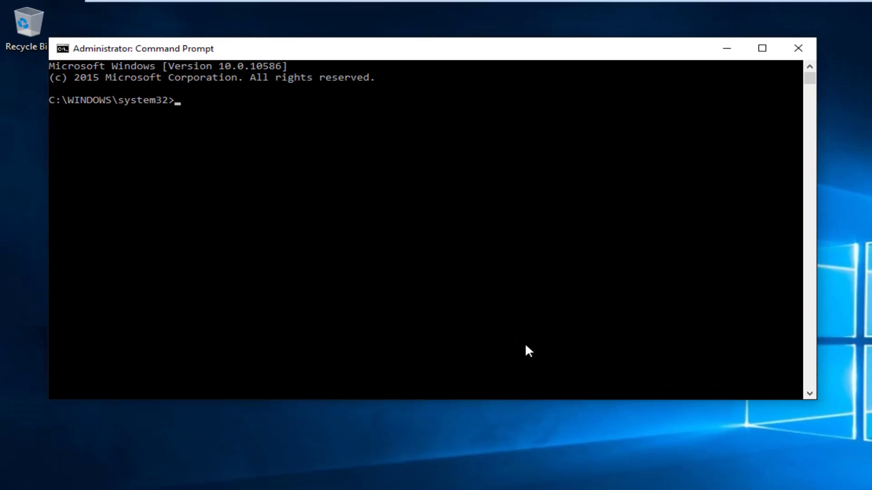
{"action": "type", "text": "i["}
Correct the typos and run 'ipconfig /flushdns' at the system32 prompt
{"action": "key", "text": "BackSpace"}
{"action": "key", "text": "BackSpace"}
{"action": "type", "text": "ipc"}
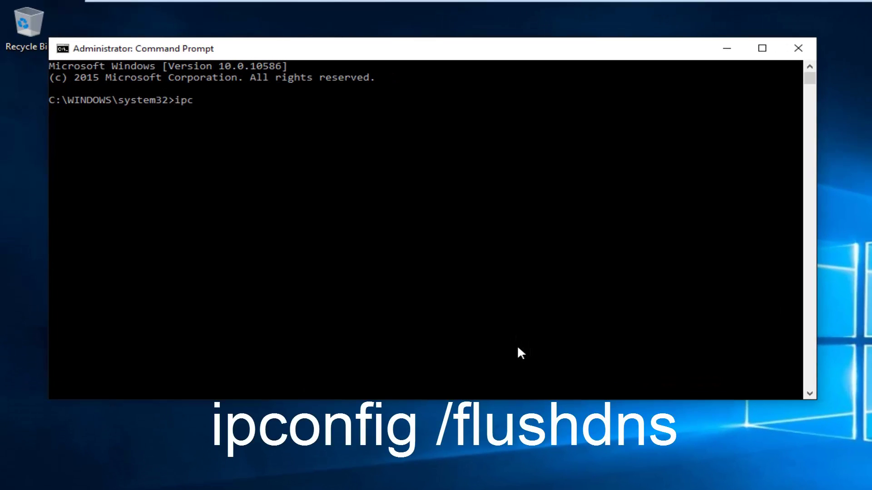
{"action": "type", "text": "onfig"}
{"action": "type", "text": " /"}
{"action": "type", "text": "flui"}
{"action": "type", "text": "s"}
{"action": "key", "text": "BackSpace"}
{"action": "key", "text": "BackSpace"}
{"action": "type", "text": "shd"}
{"action": "type", "text": "ns"}
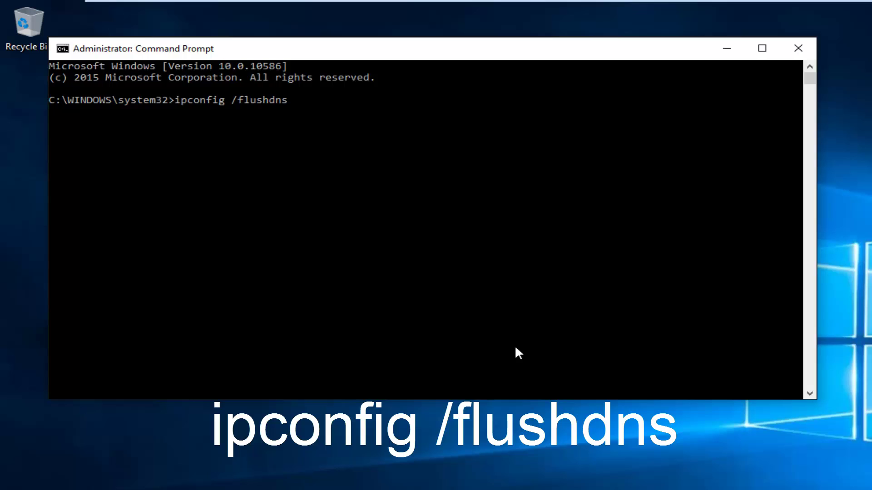
{"action": "key", "text": "Return"}
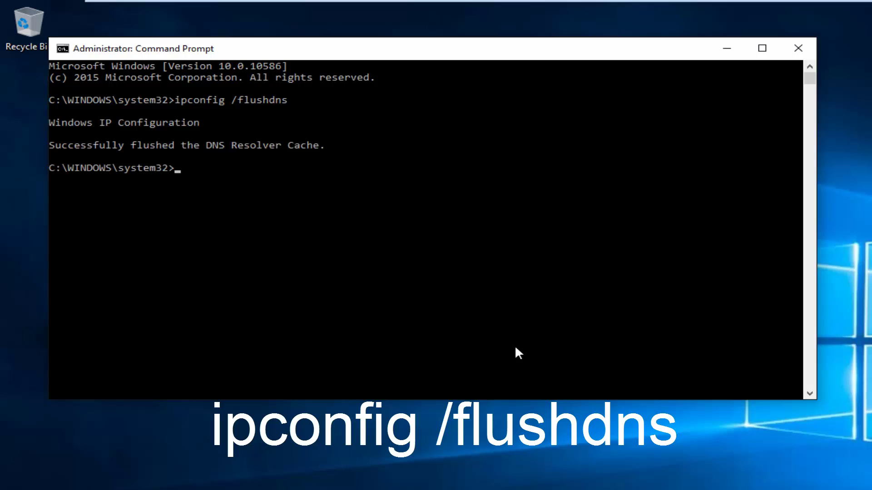